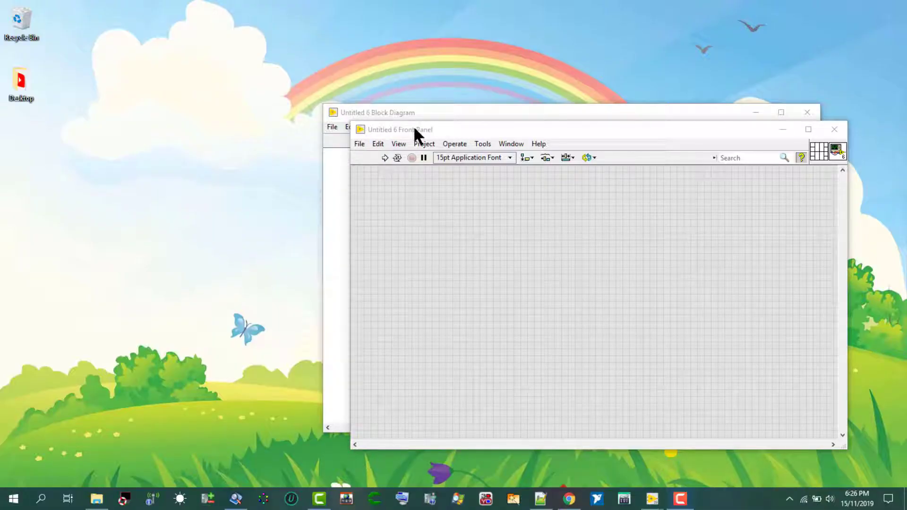
Open the Navigation Window from the blank VI's View menu.
left_click(414, 128)
left_click(394, 142)
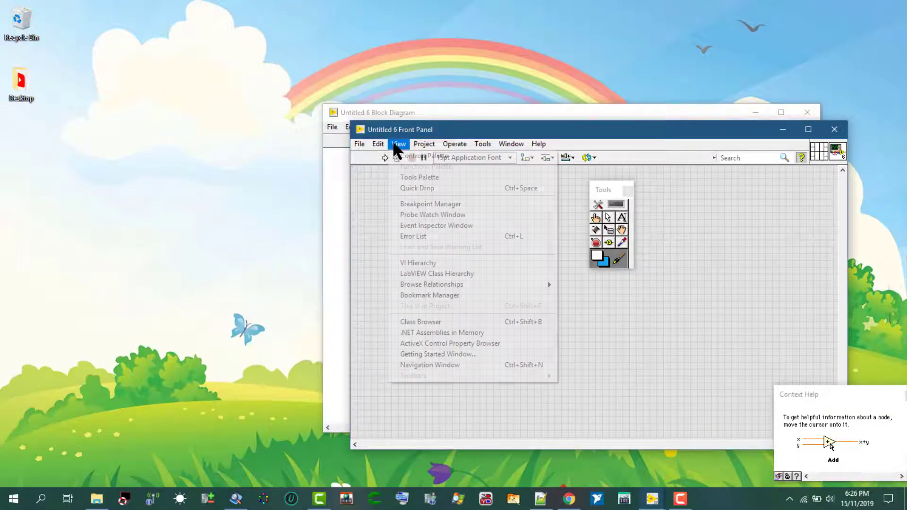
left_click(445, 365)
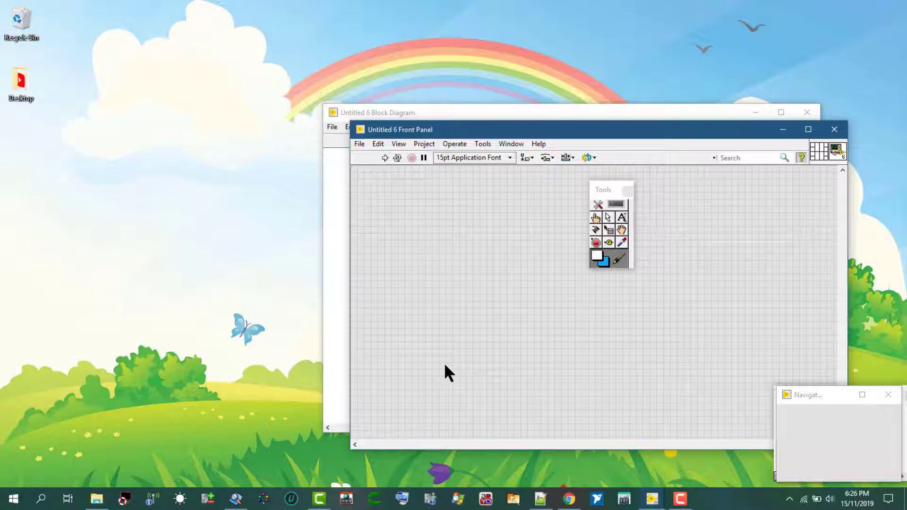
Enable Automatic Tool Selection, show Context Help, and bring the block diagram forward.
left_click(614, 206)
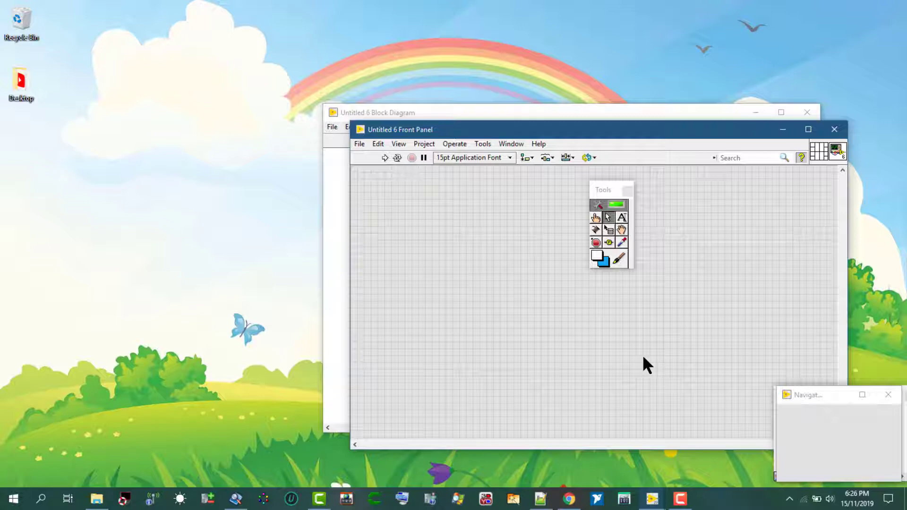
key("ctrl+h")
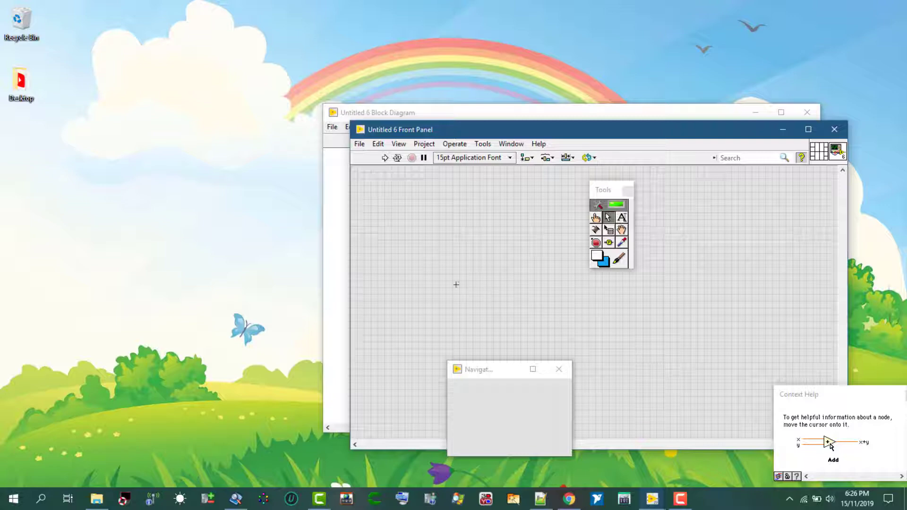
left_click(339, 250)
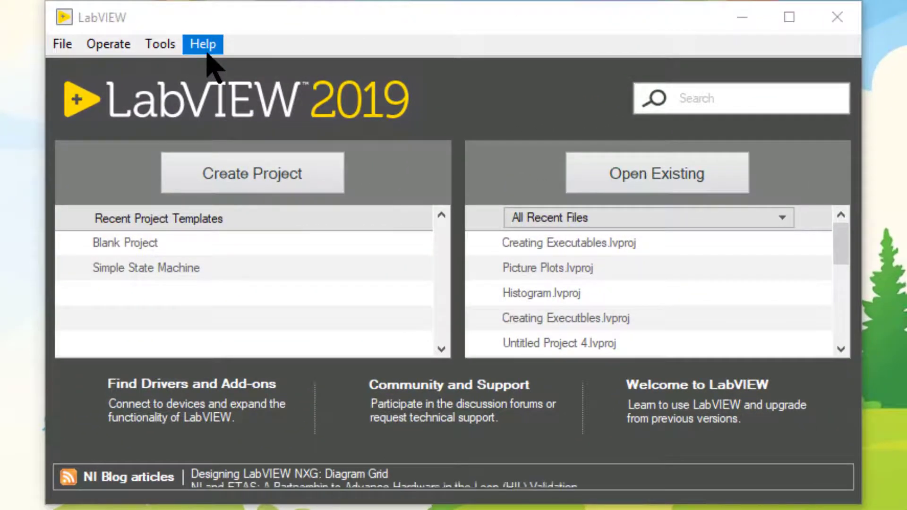
In Find Examples, search by the keyword 'exporting' to list its examples.
left_click(208, 53)
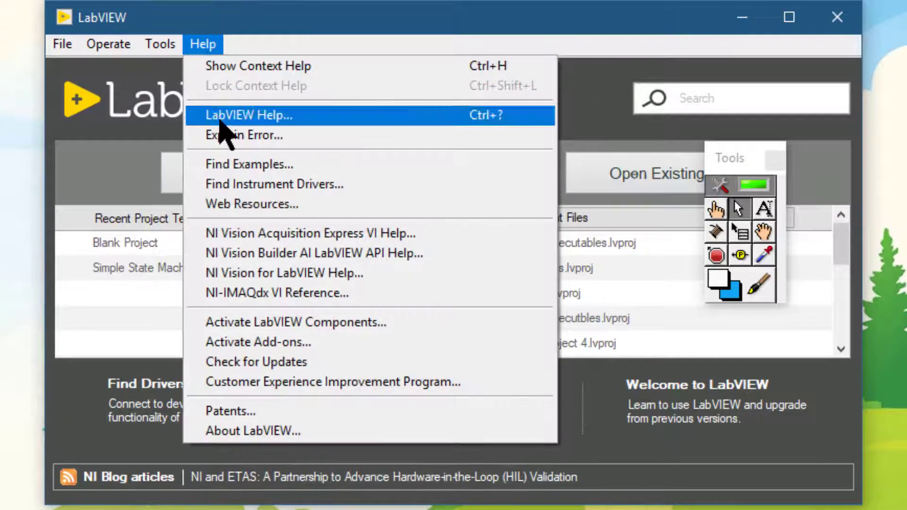
left_click(221, 163)
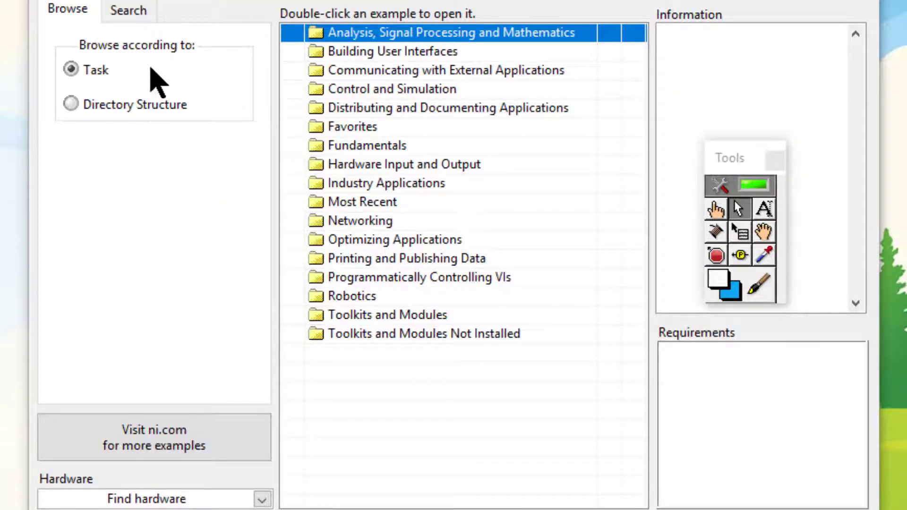
left_click(127, 11)
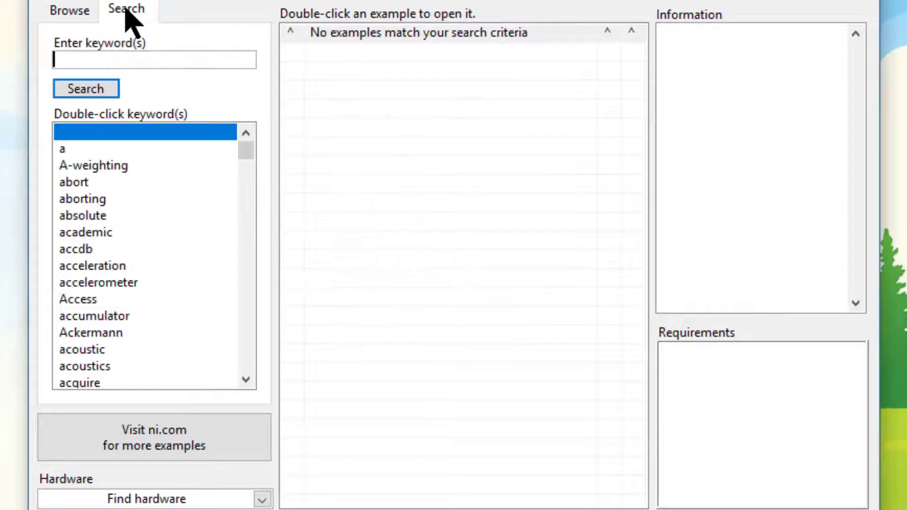
type("exporti")
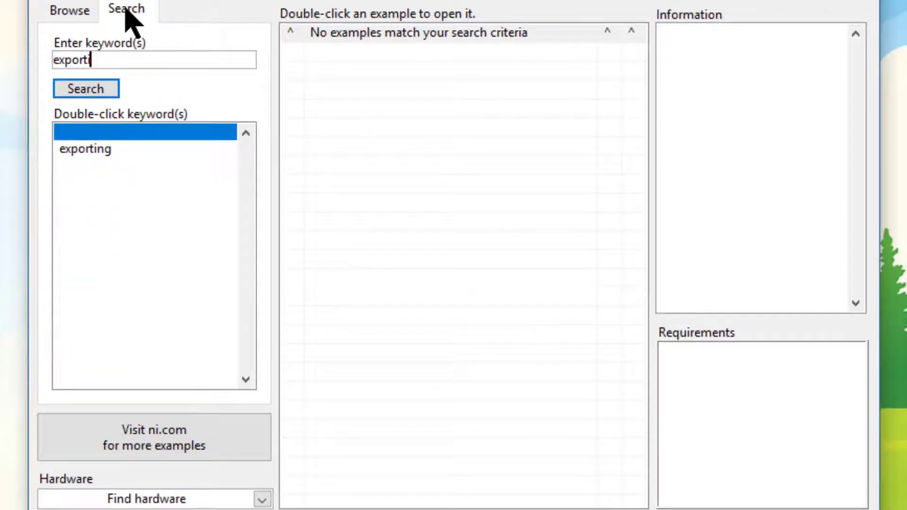
type("ng")
double_click(90, 149)
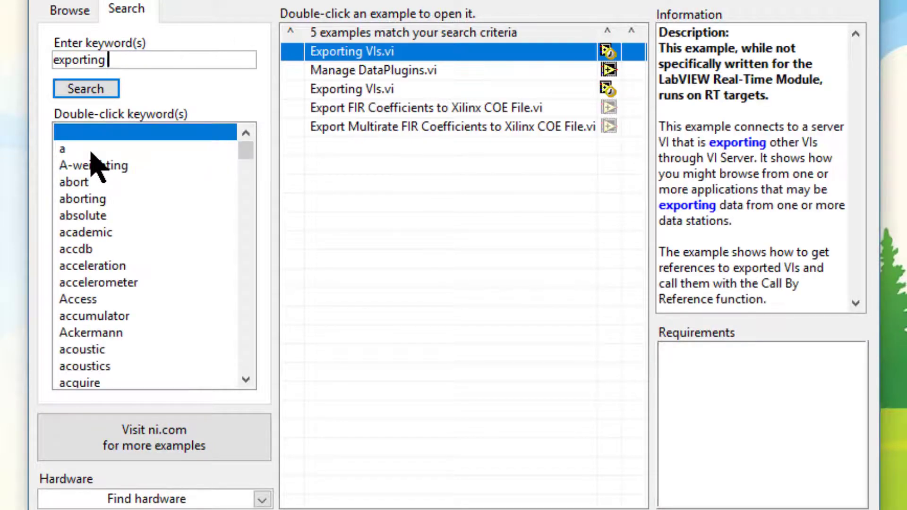
Open Exporting VIs.vi, then close and reopen the Navigation window.
double_click(370, 56)
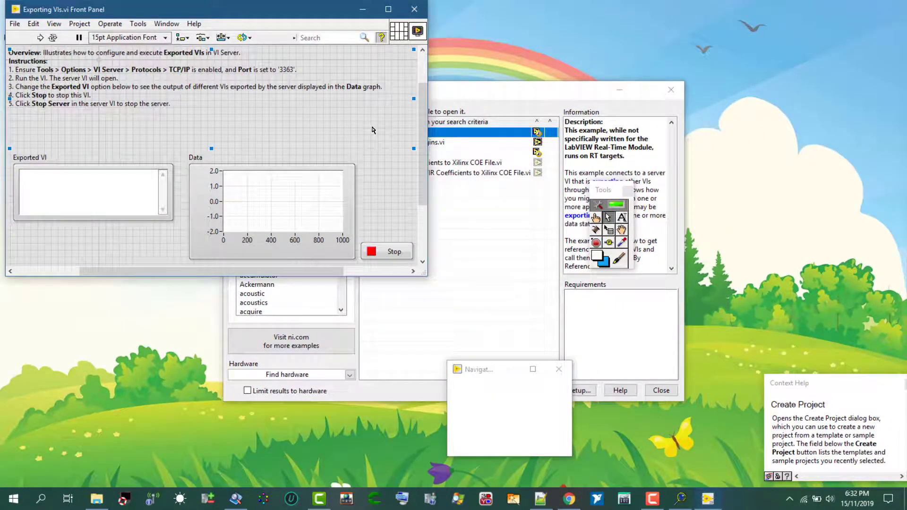
left_click(371, 130)
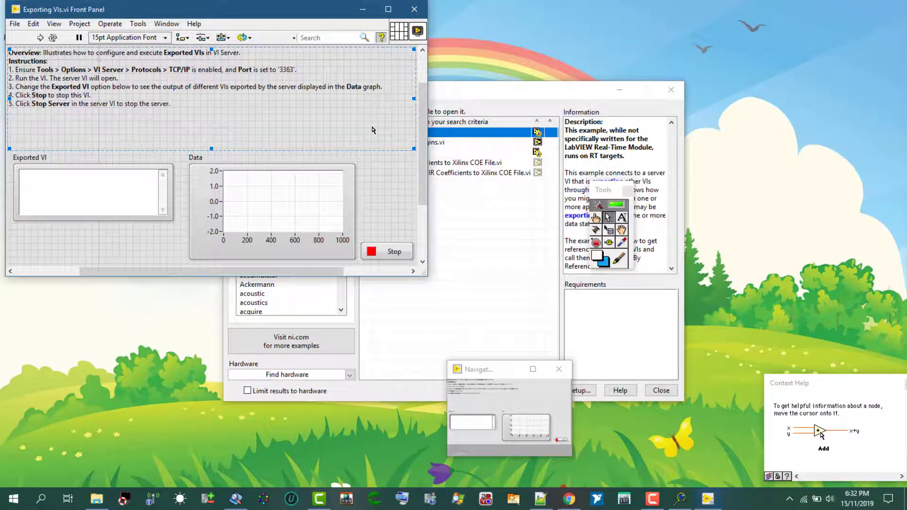
left_click(56, 27)
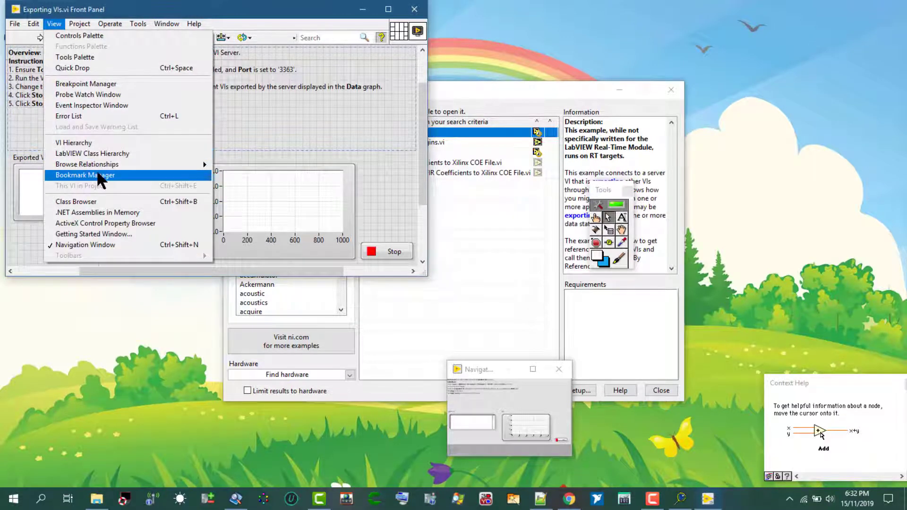
left_click(101, 245)
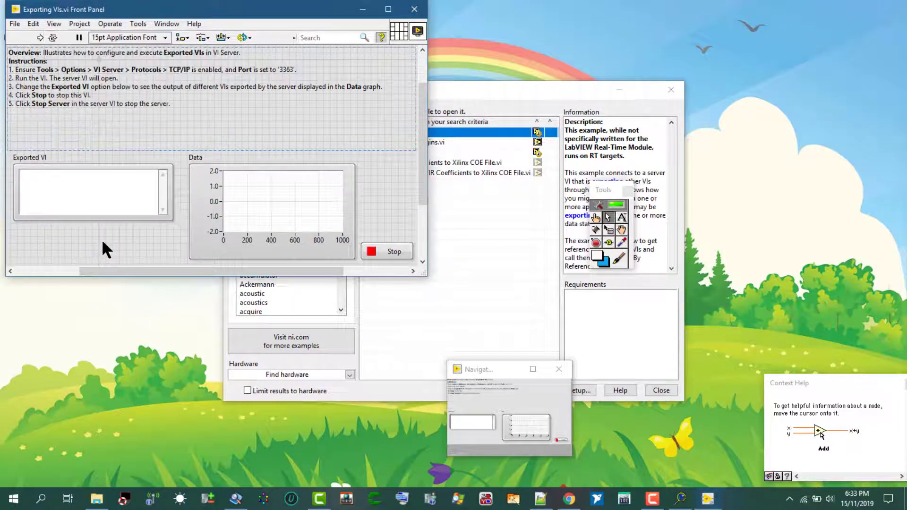
left_click(54, 25)
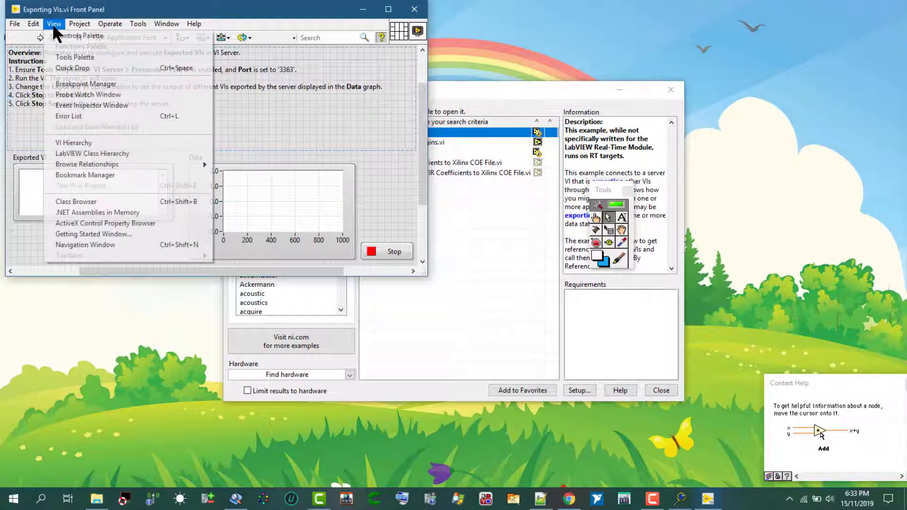
left_click(69, 243)
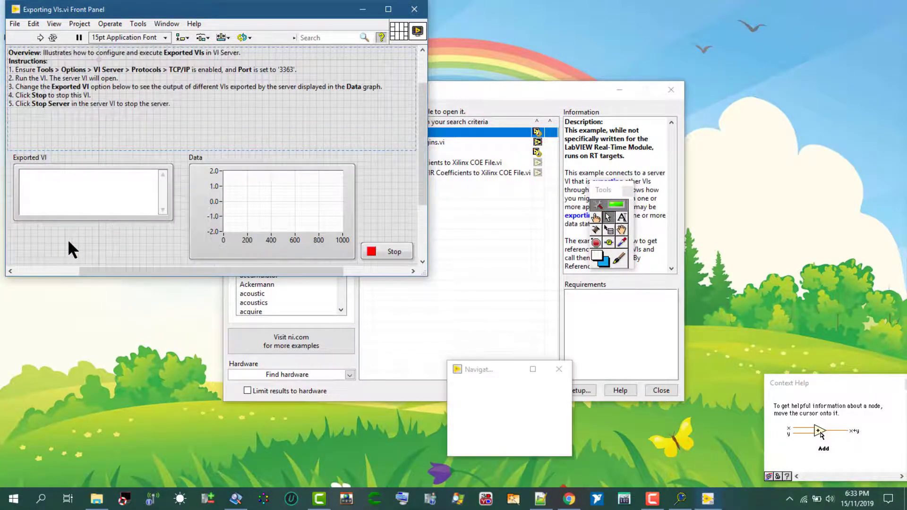
Move the Navigation window up-left beside the Exporting VIs front panel and focus the panel.
left_click_drag(492, 371, 285, 300)
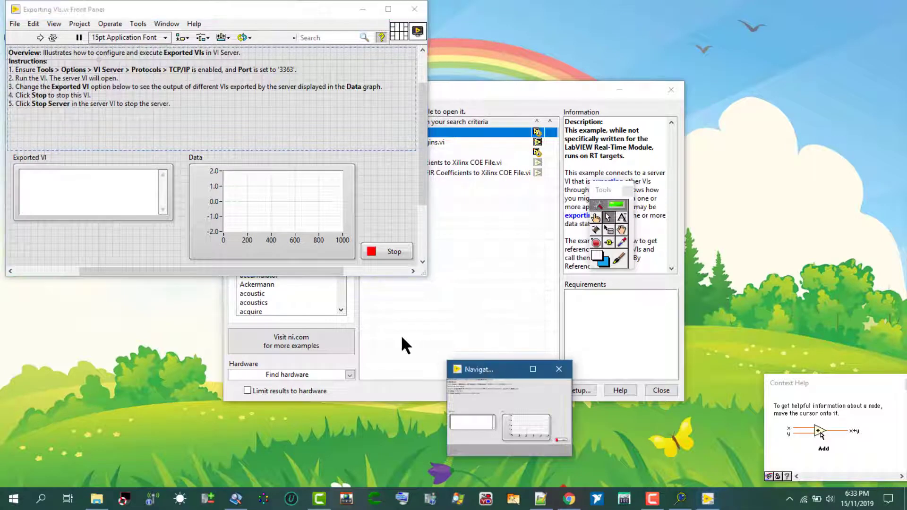
left_click(289, 132)
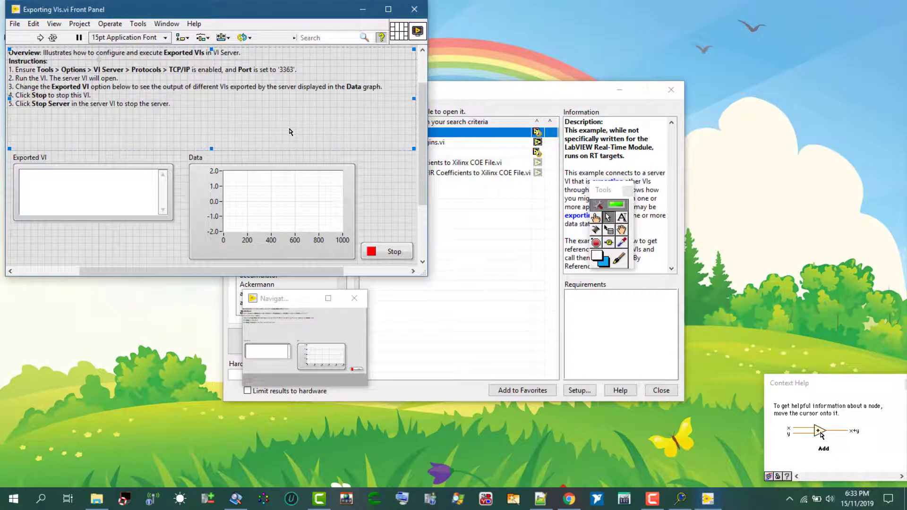
left_click(167, 24)
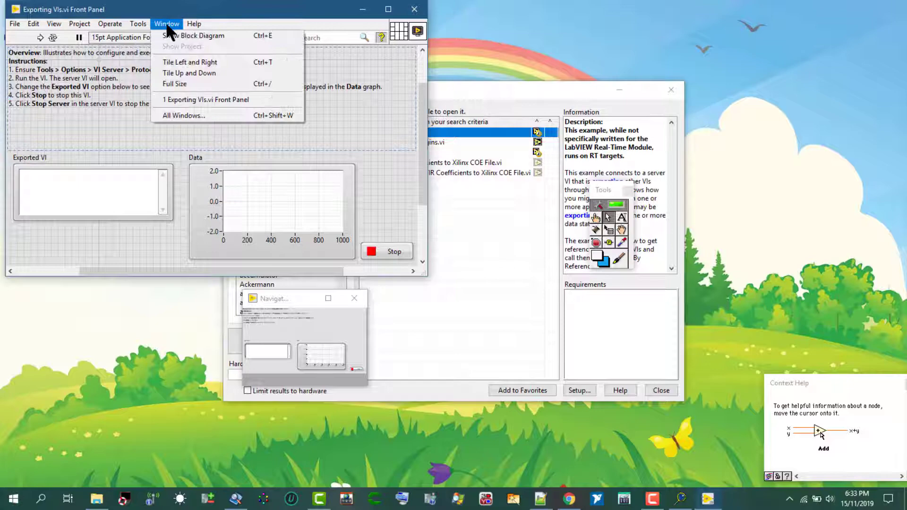
Show the Exporting VIs block diagram and pan from the event loop back to the listbox section.
left_click(174, 36)
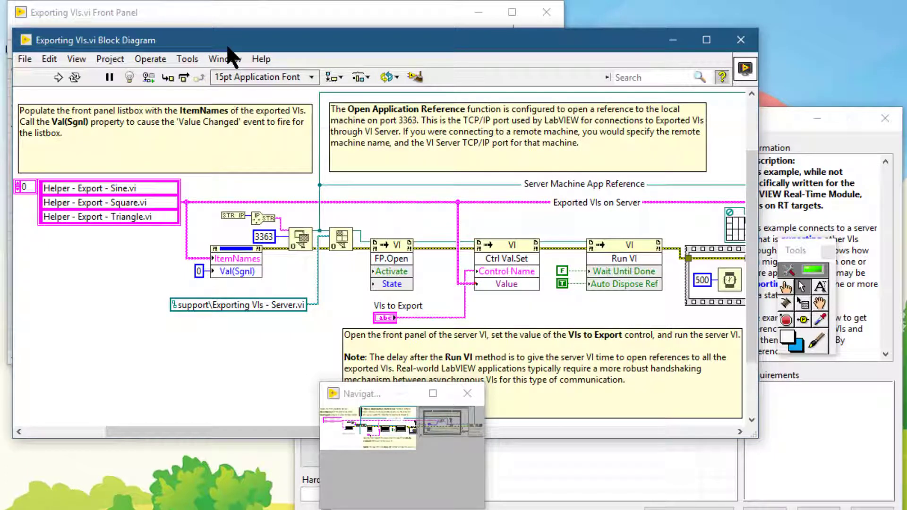
left_click(411, 368)
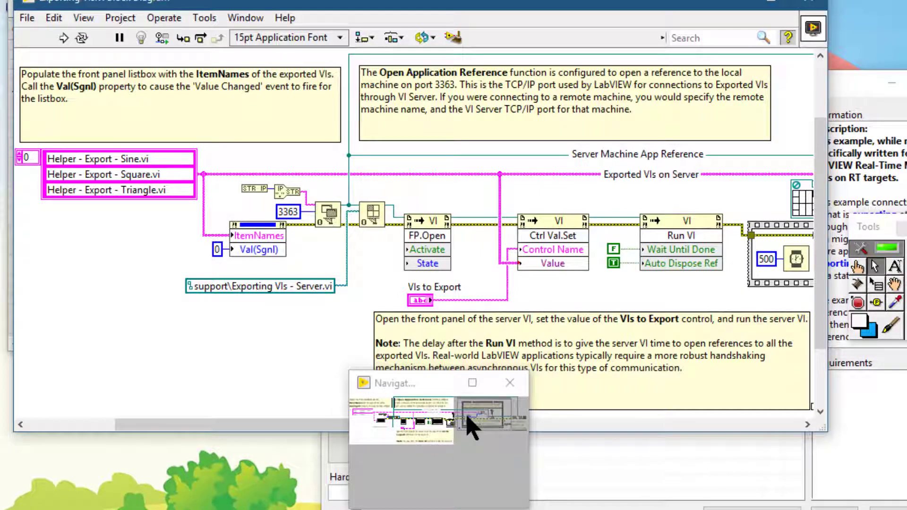
left_click(471, 425)
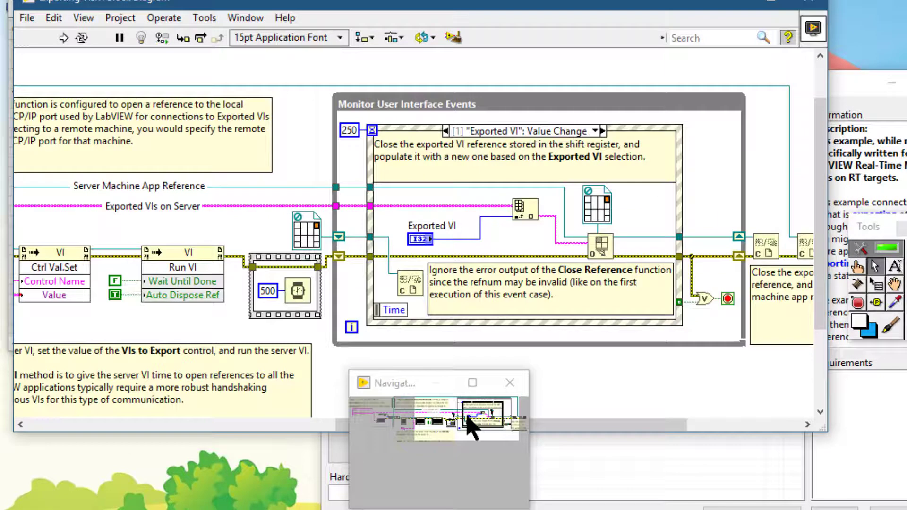
left_click(521, 433)
left_click(431, 428)
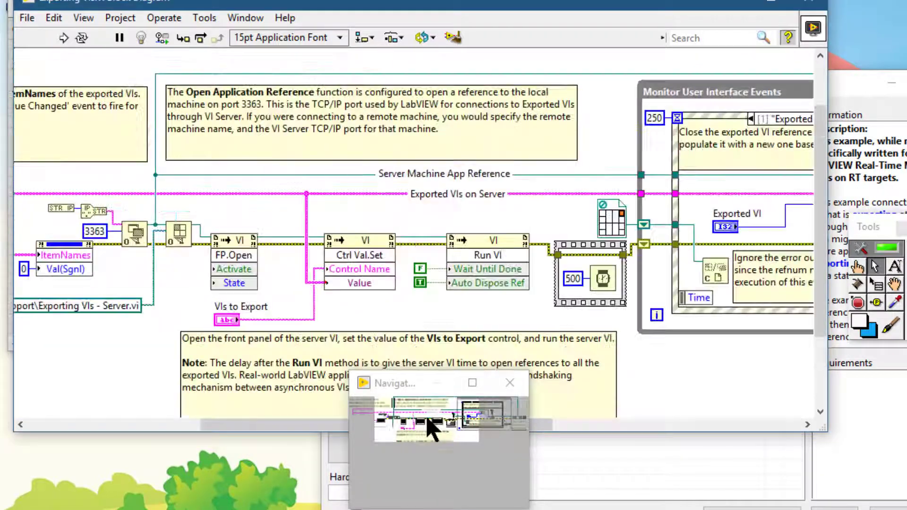
left_click(369, 421)
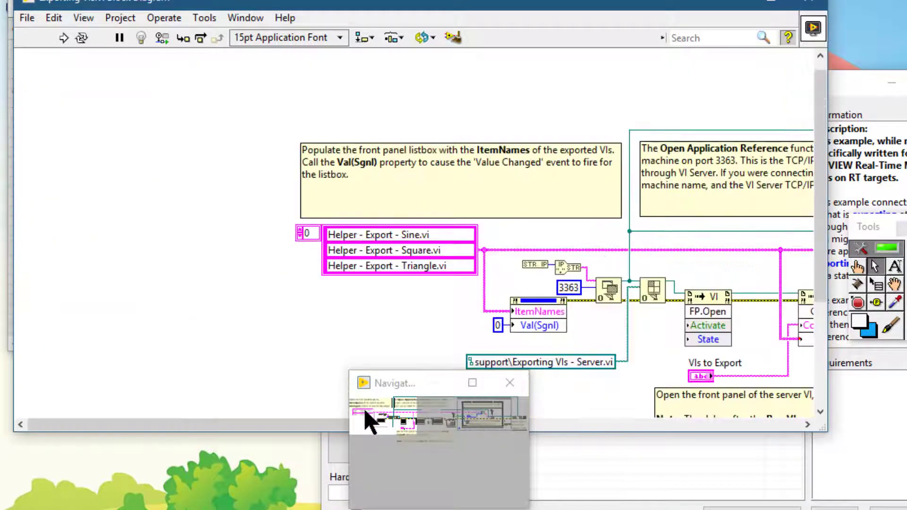
left_click(400, 210)
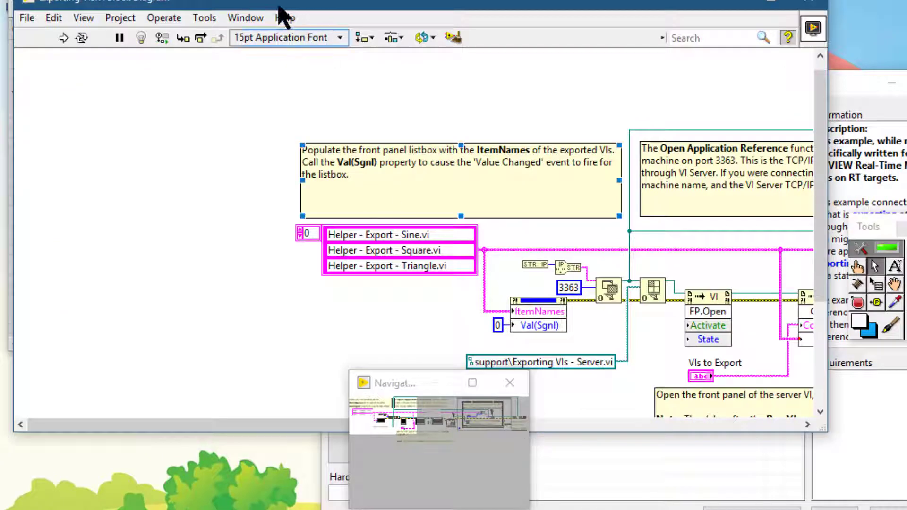
left_click(249, 20)
left_click(255, 35)
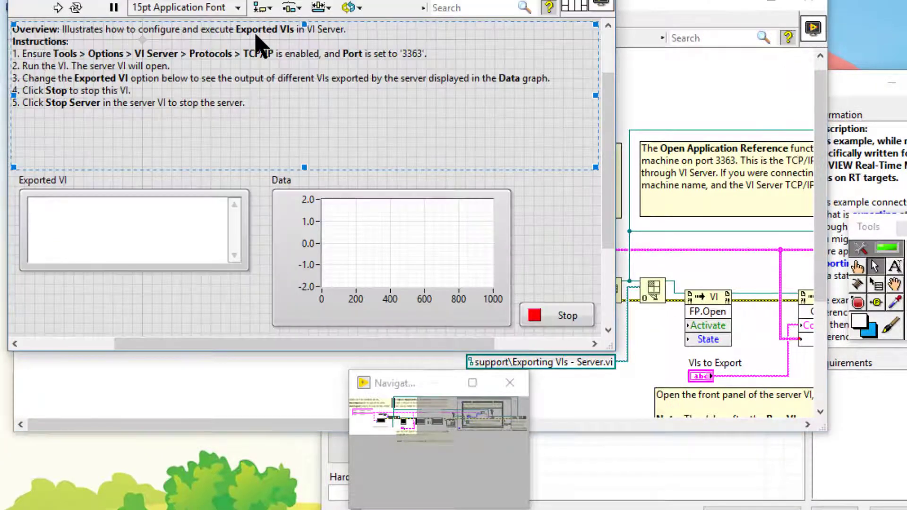
left_click(390, 465)
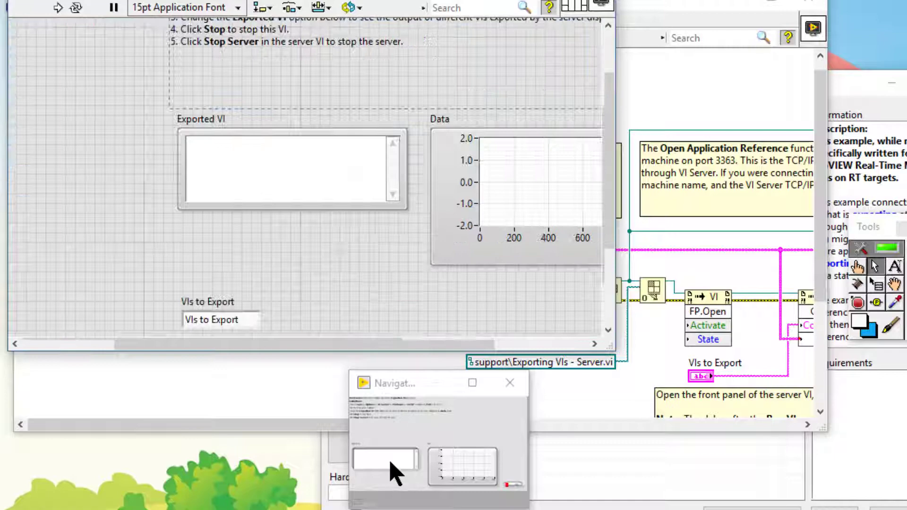
left_click(498, 486)
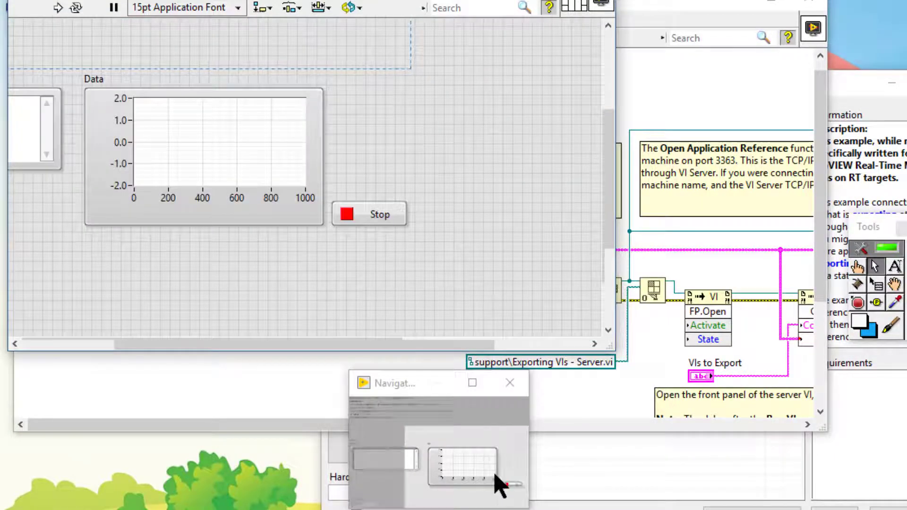
left_click(381, 425)
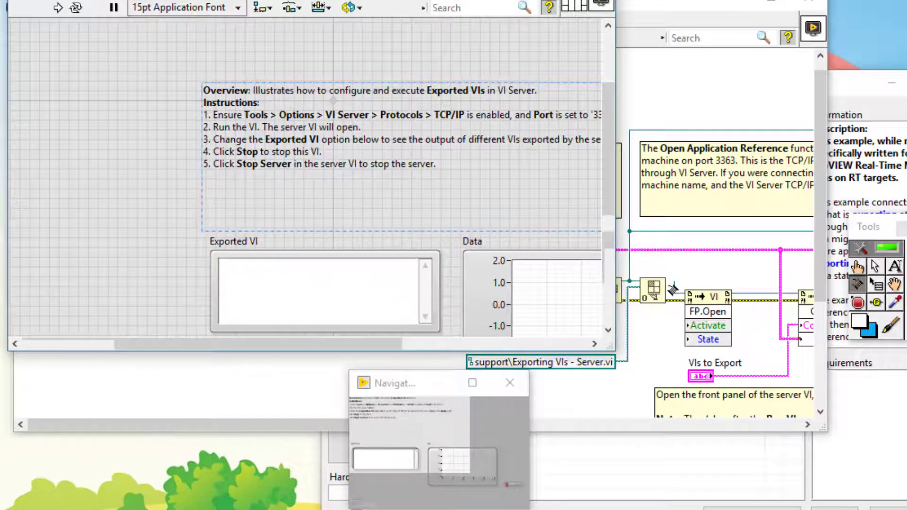
left_click(685, 270)
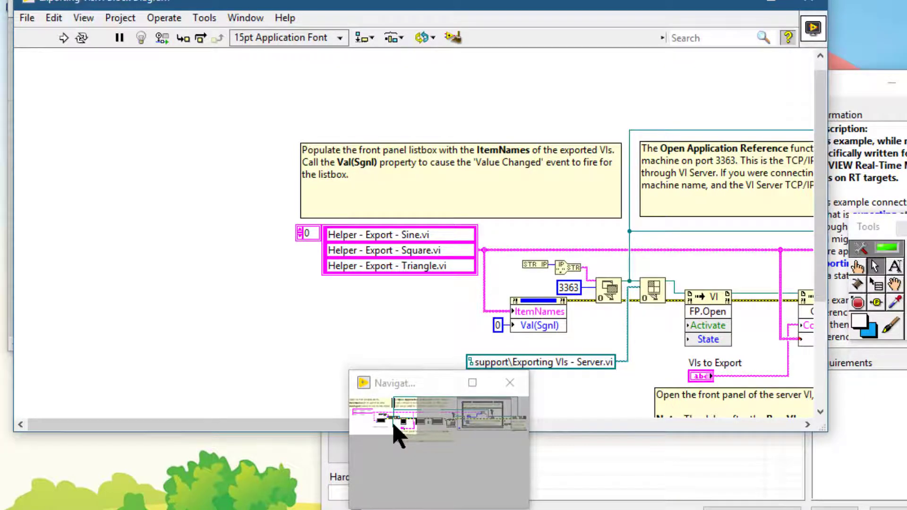
Drag the Navigation view rectangle to the event loop, then back to the Open/Run VI section.
left_click_drag(397, 434, 480, 439)
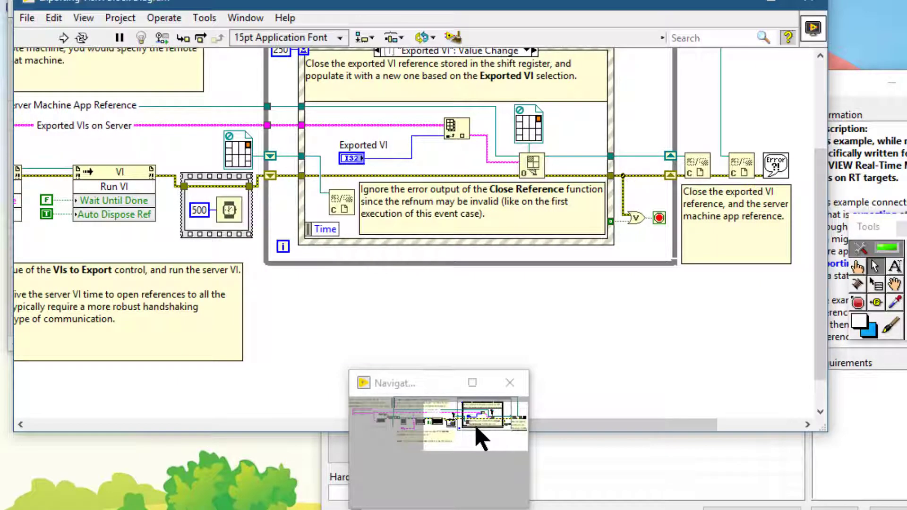
mouse_move(475, 428)
left_mouse_down()
mouse_move(465, 437)
mouse_move(412, 429)
mouse_move(408, 437)
left_mouse_up()
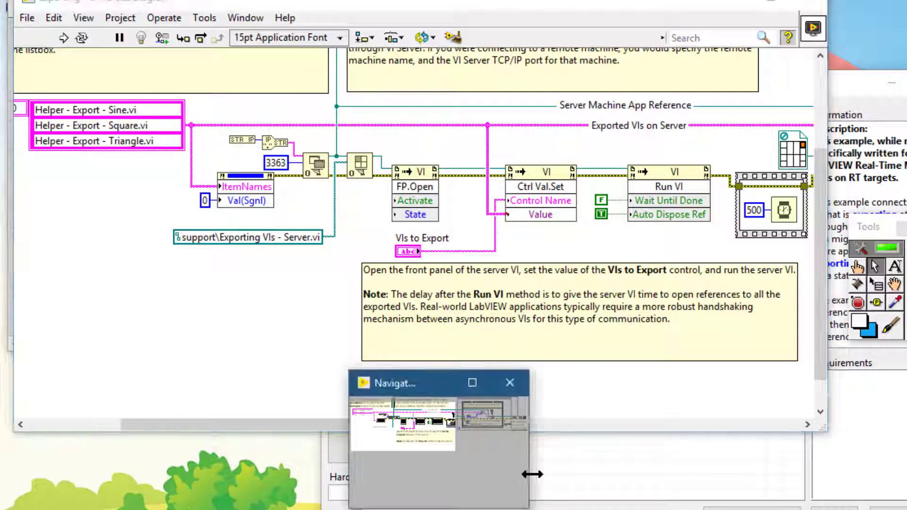
Widen the Navigation overview window by dragging its right edge.
left_click_drag(534, 475, 676, 452)
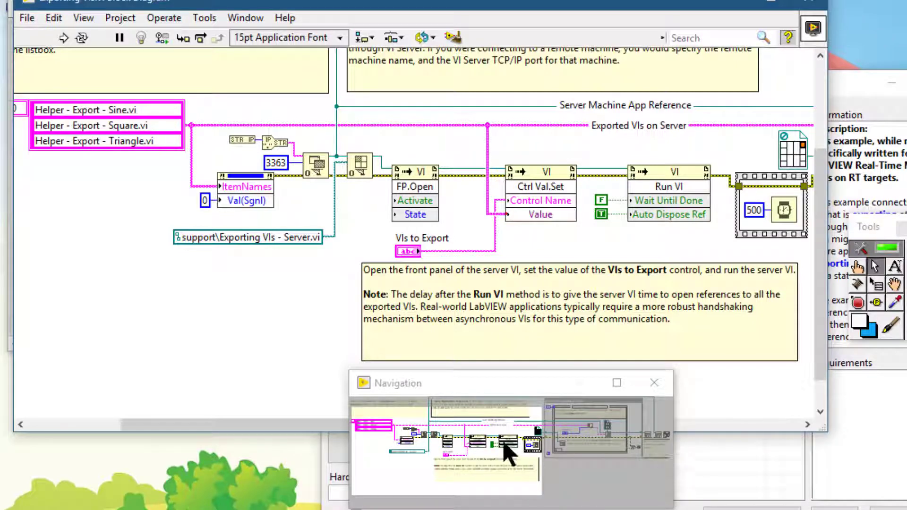
left_click_drag(509, 450, 567, 452)
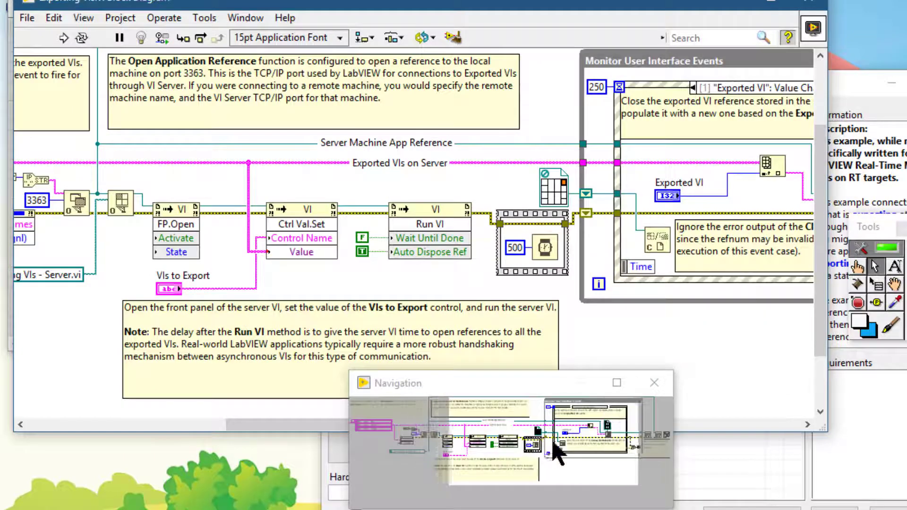